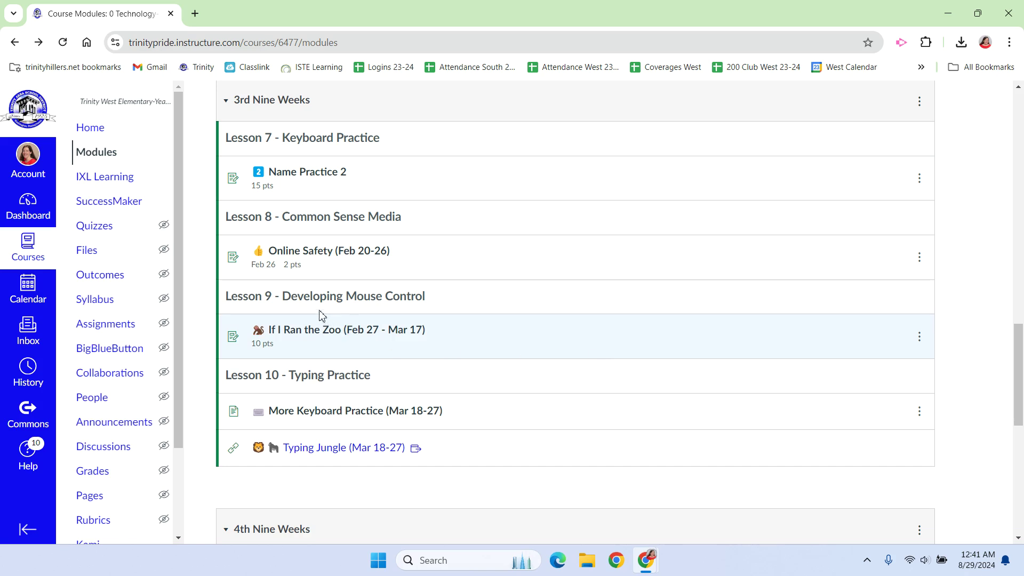
Open the Online Safety (Feb 20-26) assignment and review its instructions in Student View.
left_click(314, 257)
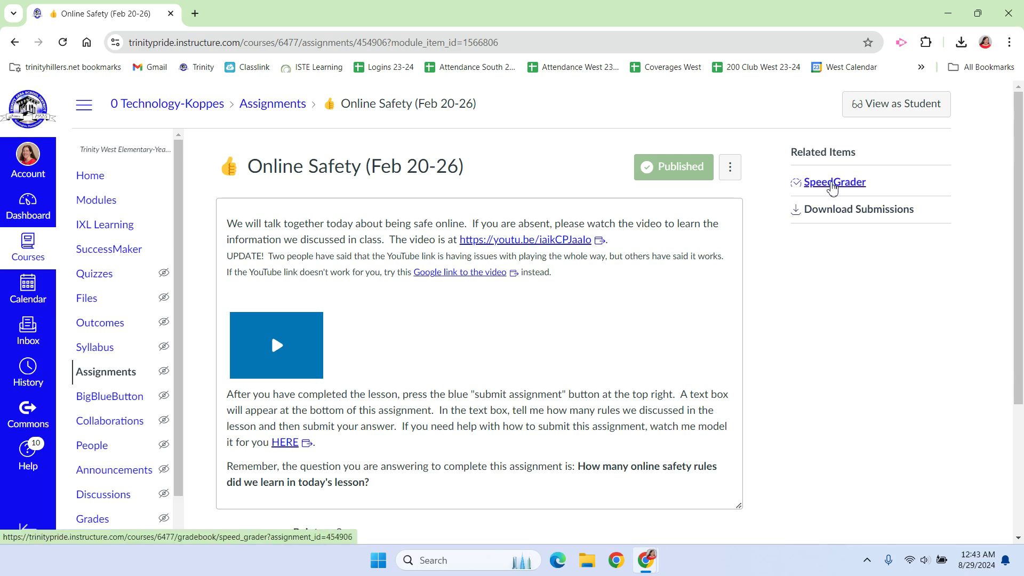
left_click(874, 110)
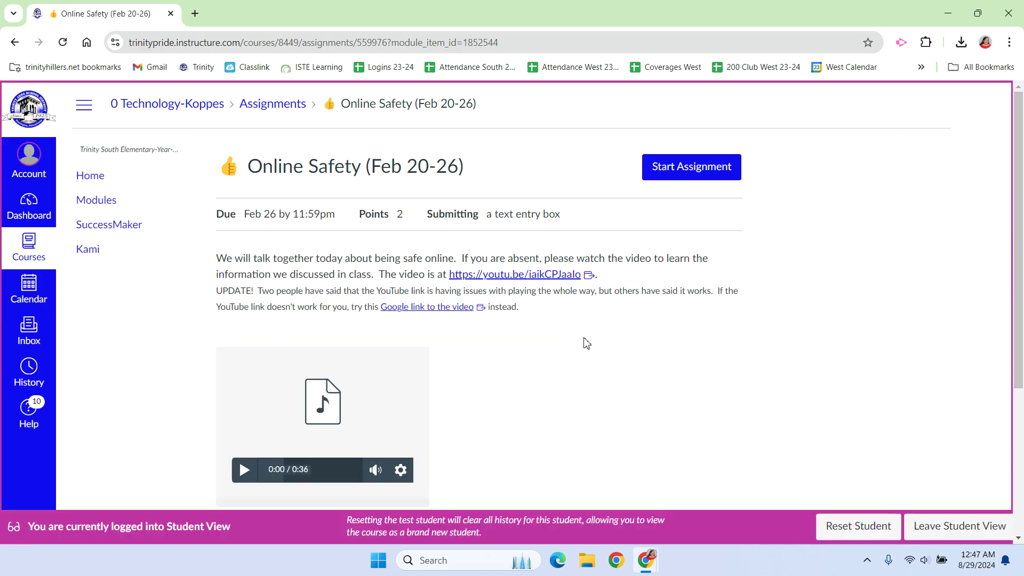
left_click_drag(619, 309, 555, 290)
left_click(555, 289)
scroll(609, 375, "down", 3)
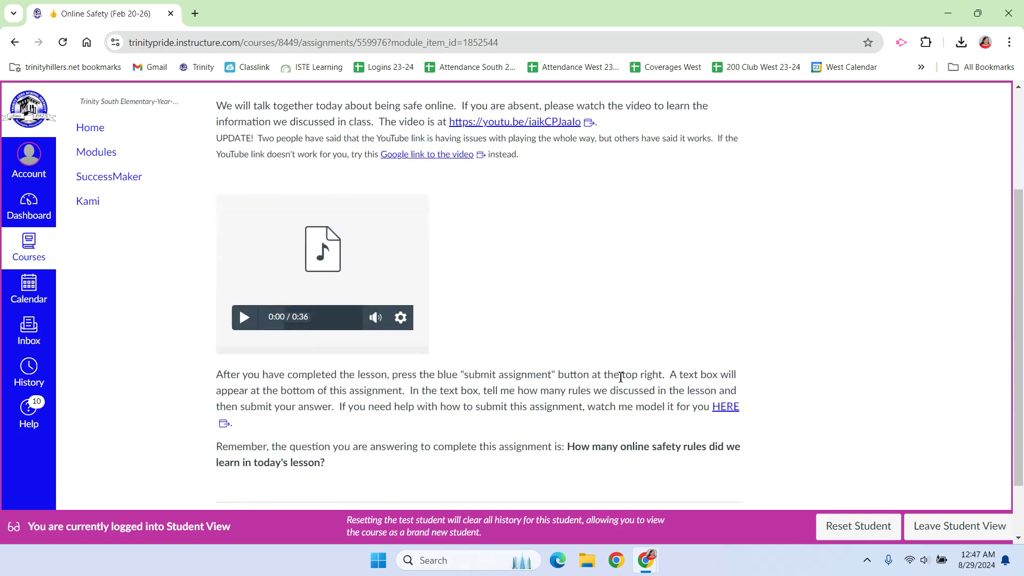
scroll(620, 378, "up", 3)
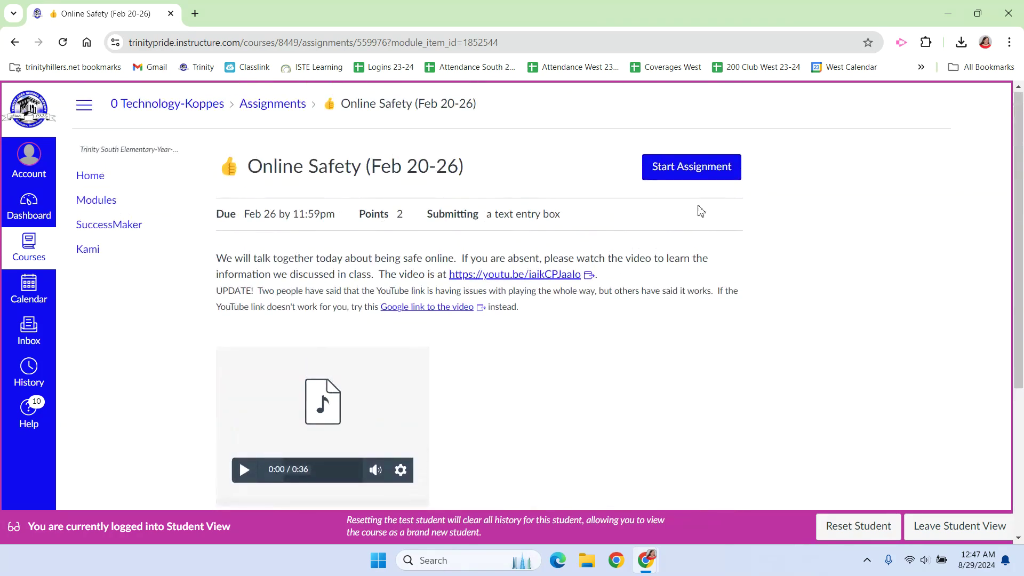
Start the Online Safety assignment, enter 3 as the text answer and submit it.
left_click(693, 166)
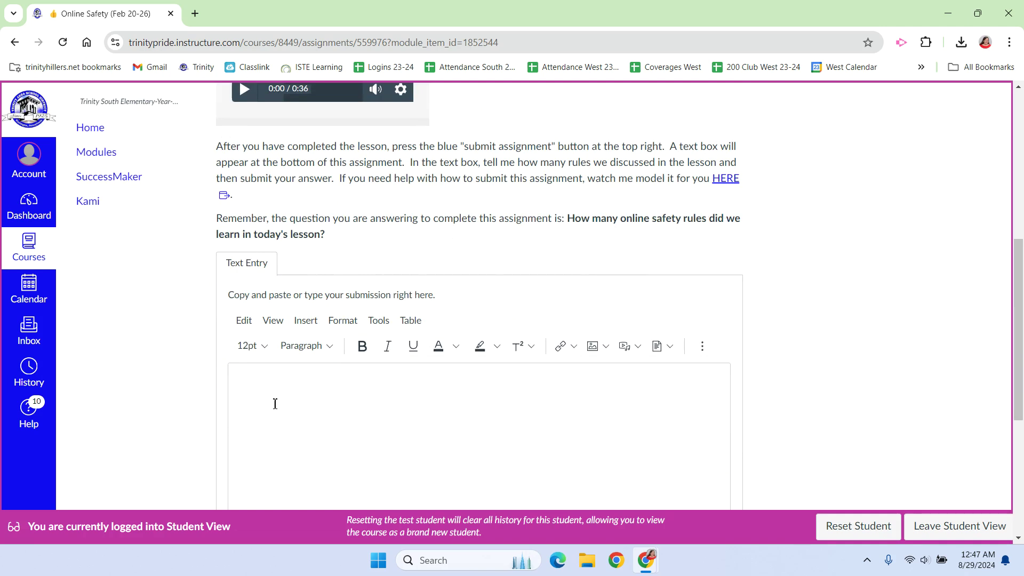
left_click(270, 388)
type("3")
scroll(784, 332, "down", 4)
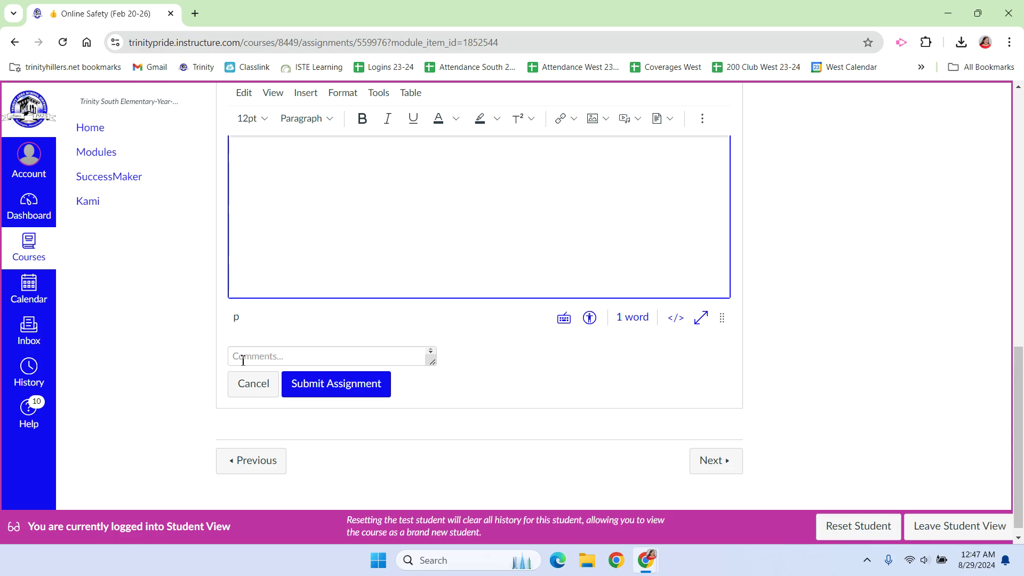
scroll(350, 313, "up", 1)
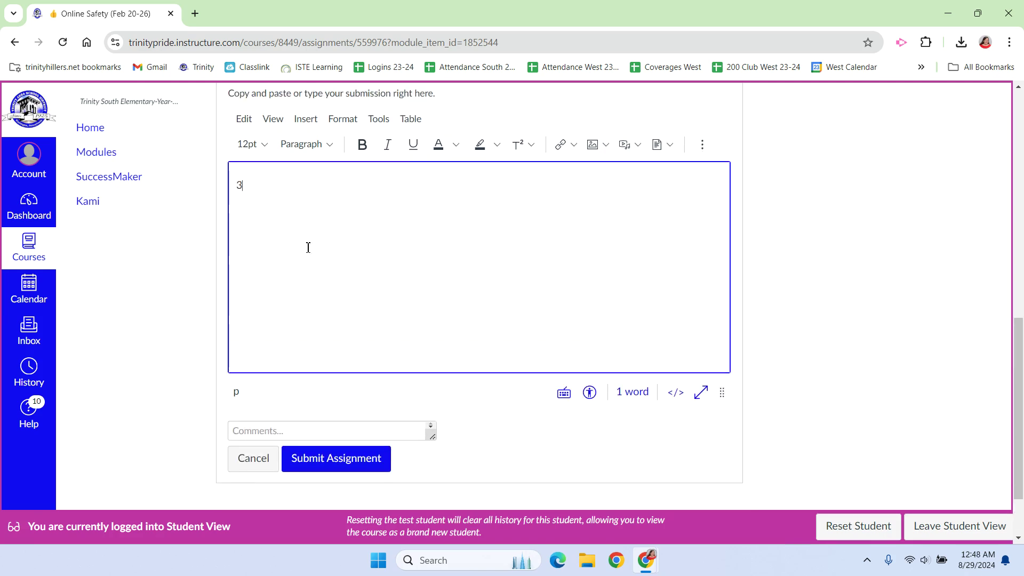
left_click(338, 459)
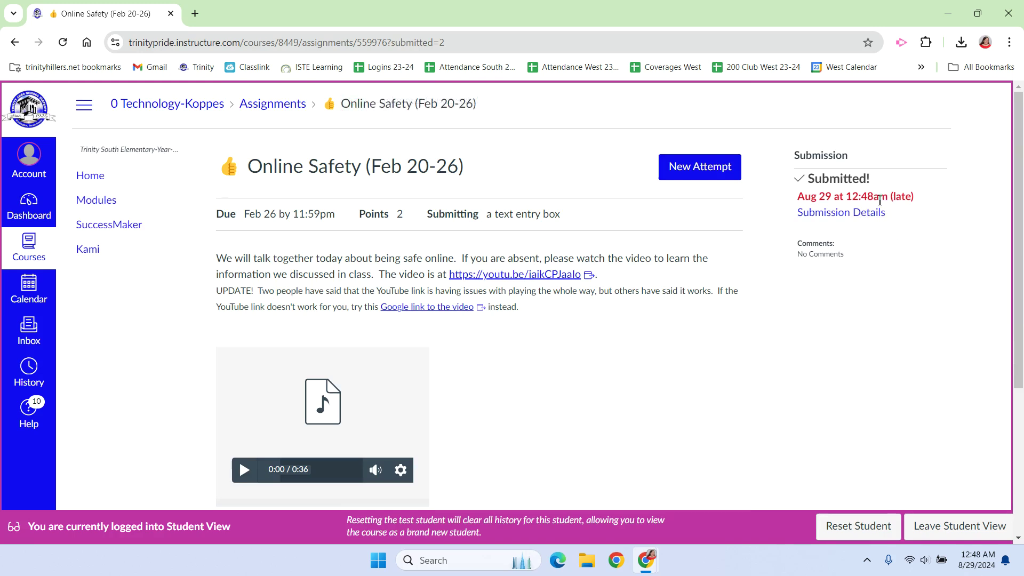
View the submission details of the Online Safety assignment.
left_click(850, 216)
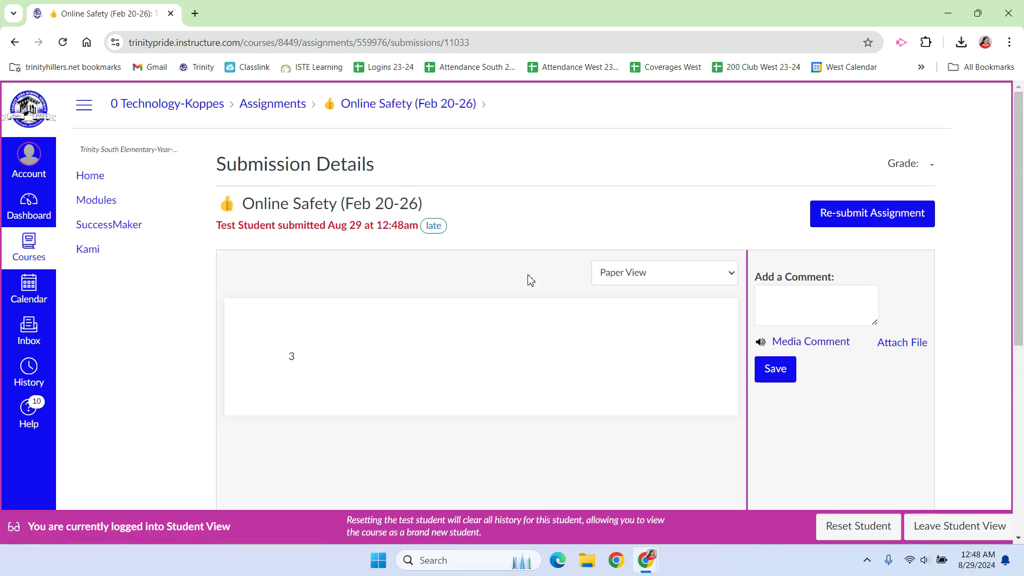
scroll(530, 279, "down", 3)
scroll(479, 323, "up", 2)
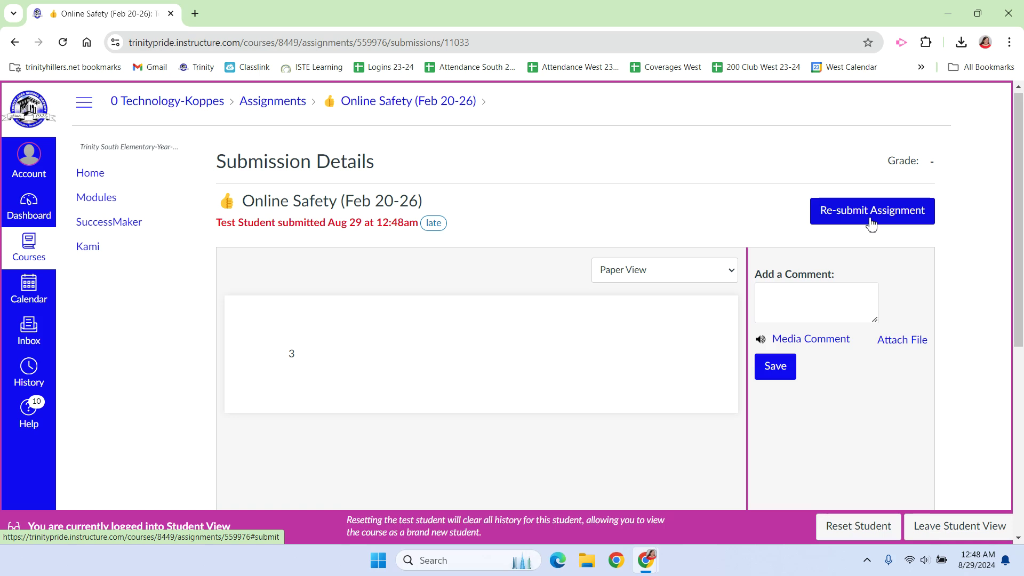
Leave Student View and open the test submission in SpeedGrader to check the available grade options.
left_click(956, 527)
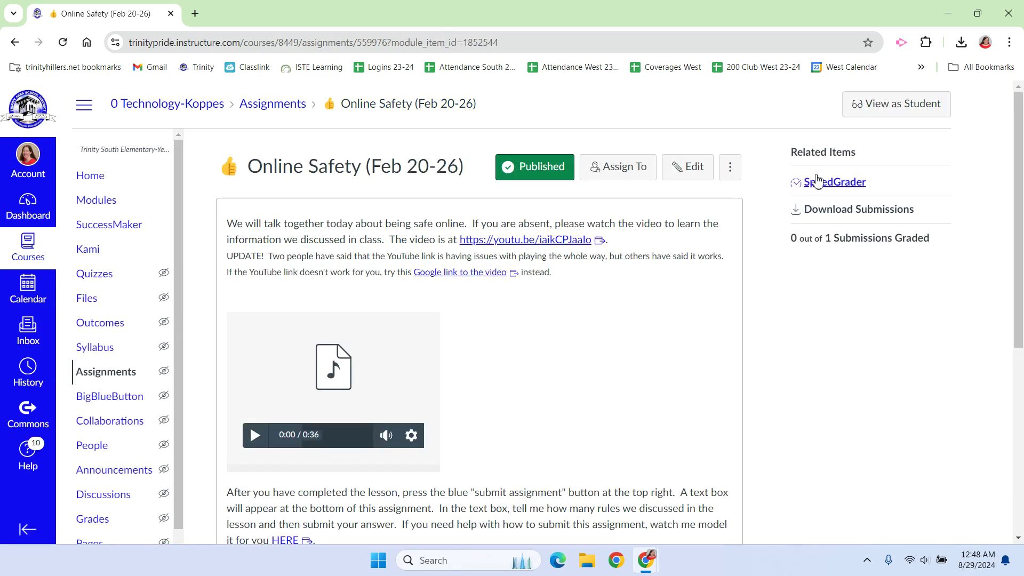
left_click(829, 187)
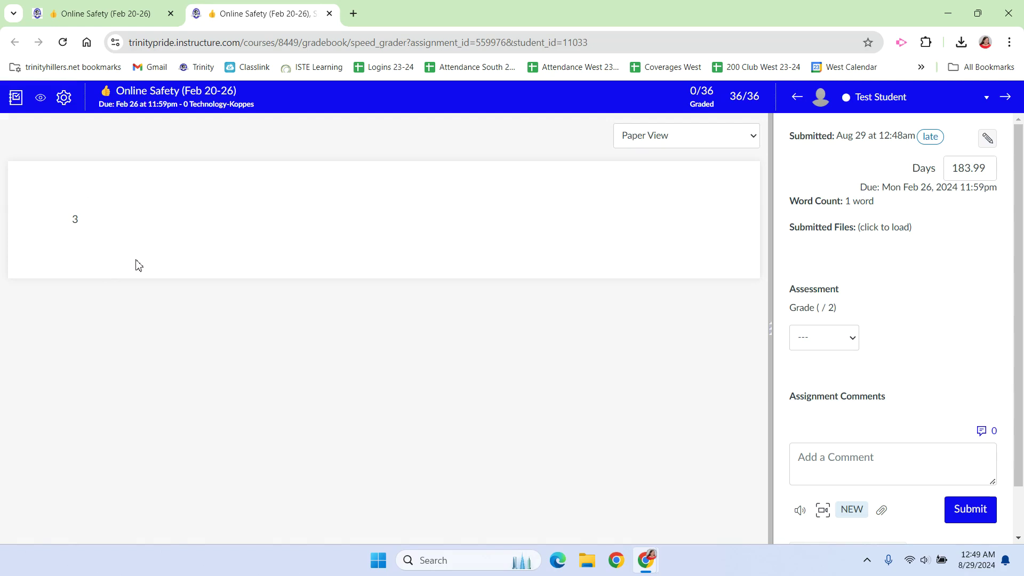
left_click(827, 345)
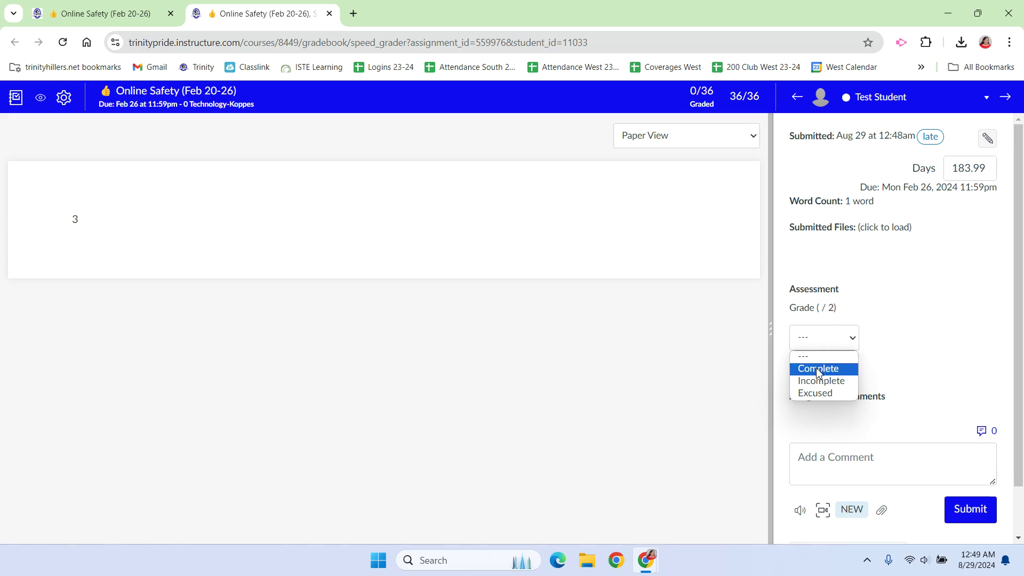
left_click(934, 308)
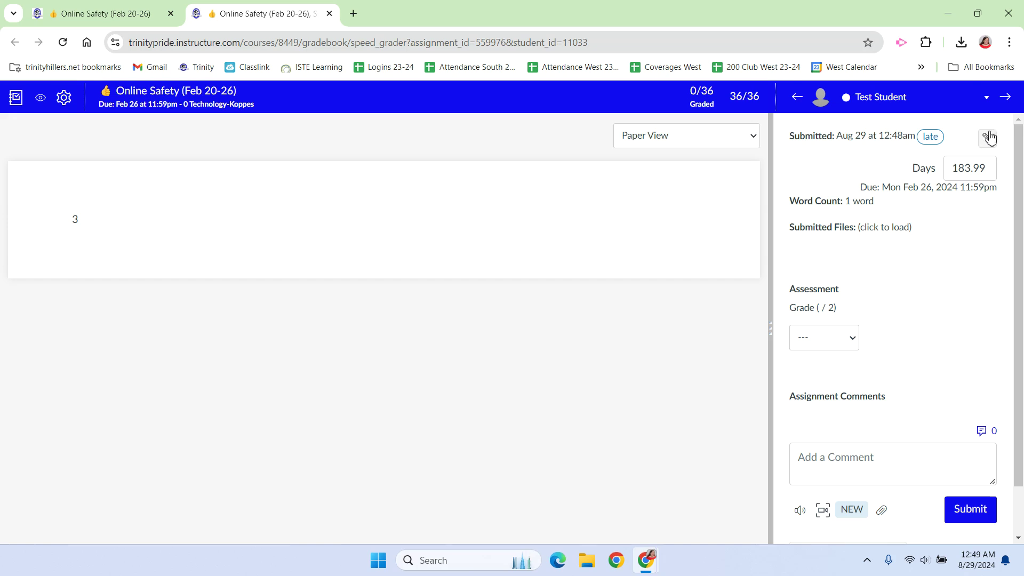
Browse forward through the next five students' submissions in SpeedGrader, and close it.
left_click(1005, 103)
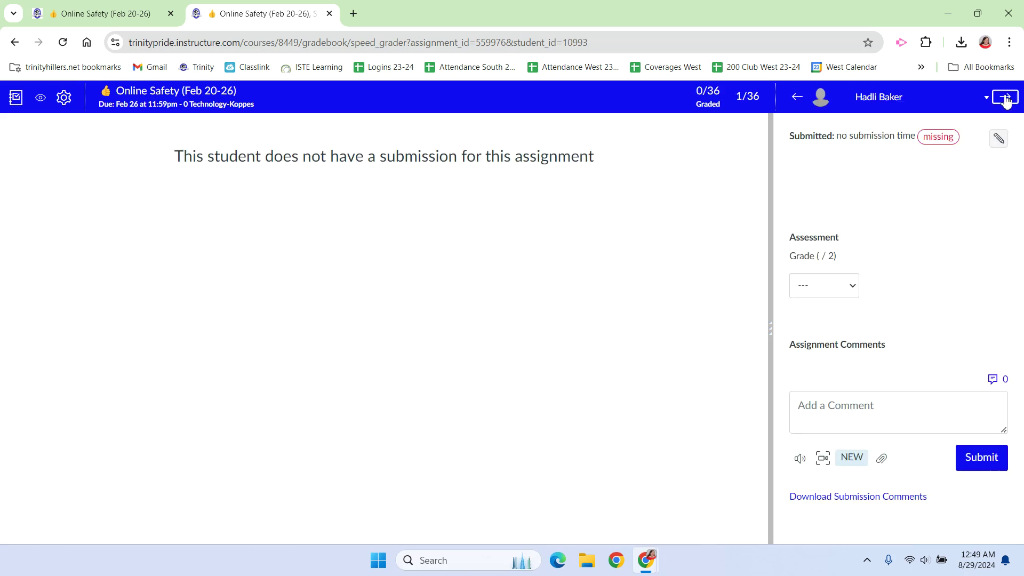
left_click(1006, 102)
left_click(1006, 102)
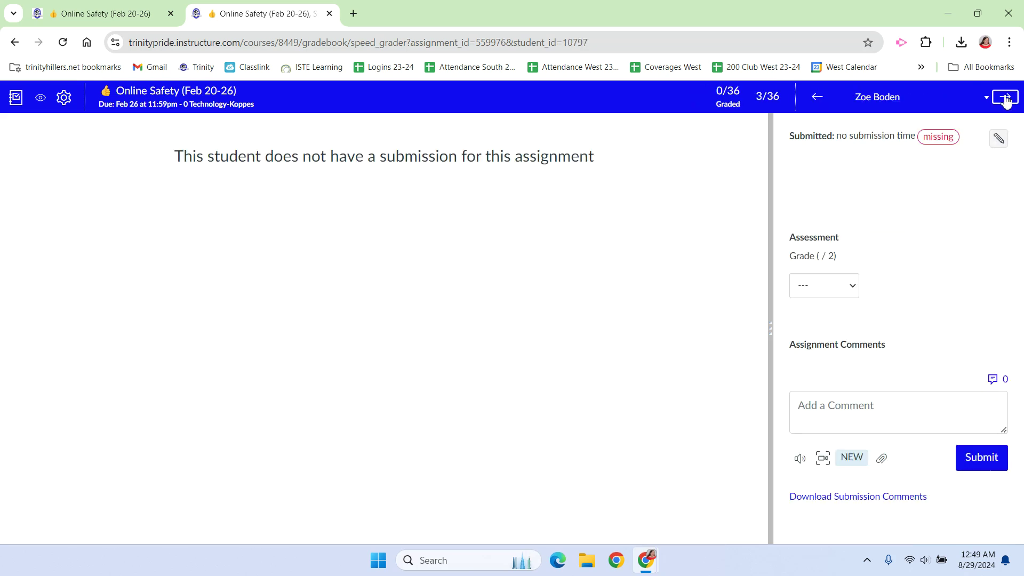
left_click(1006, 102)
left_click(1006, 102)
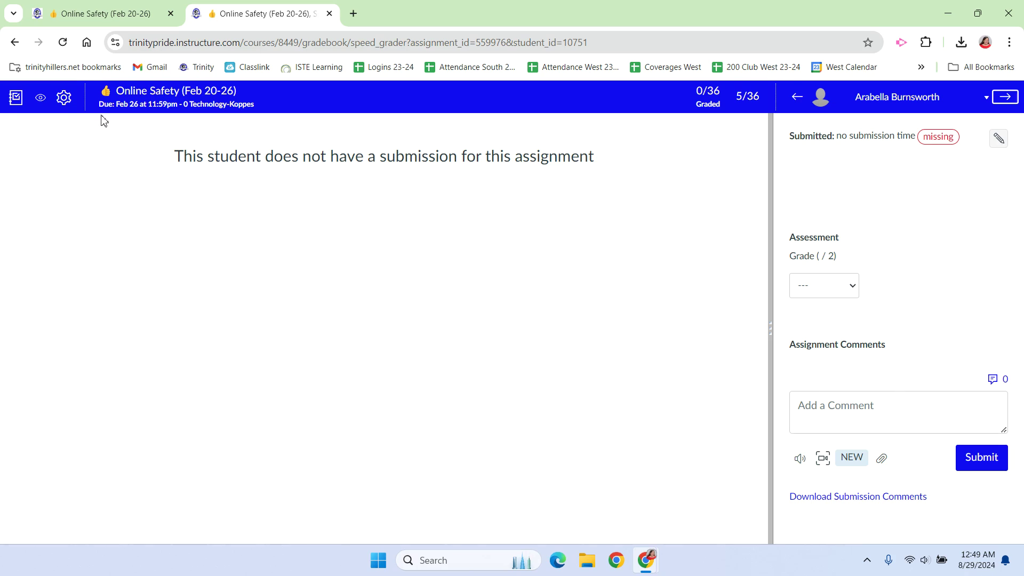
left_click(329, 13)
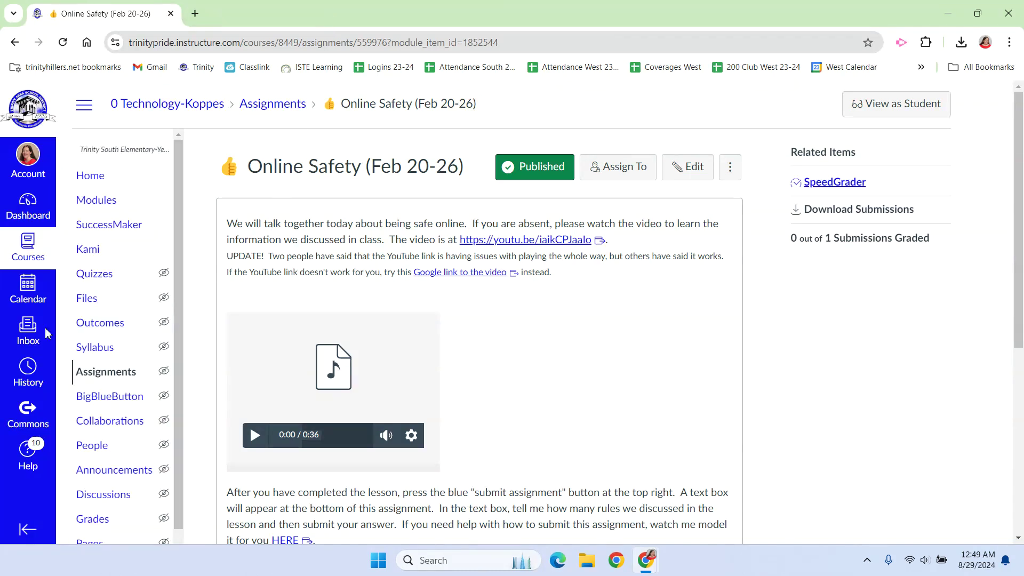
Open the Inbox, check its Submission Comments view and switch back to the Inbox view.
left_click(7, 350)
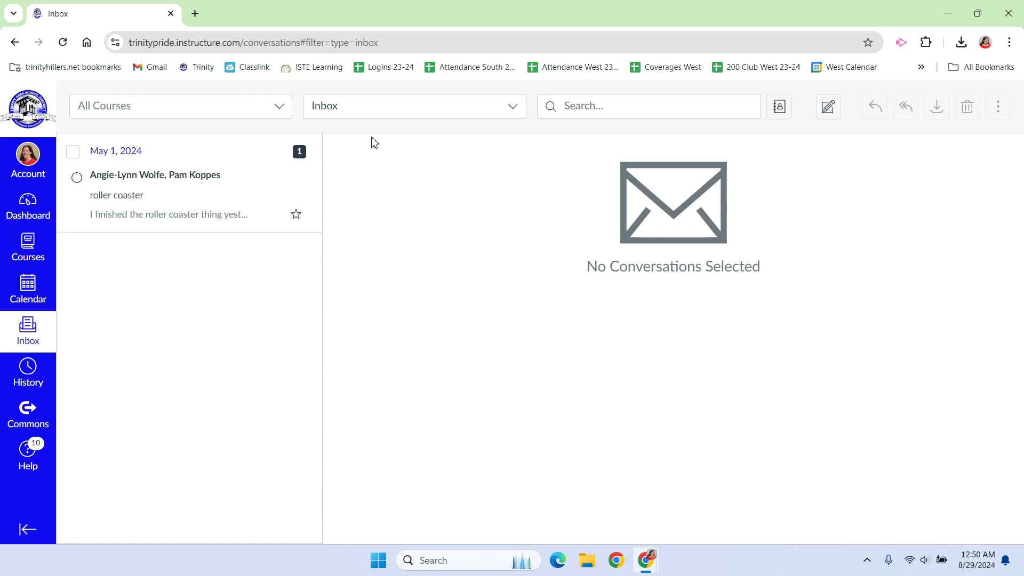
left_click(350, 111)
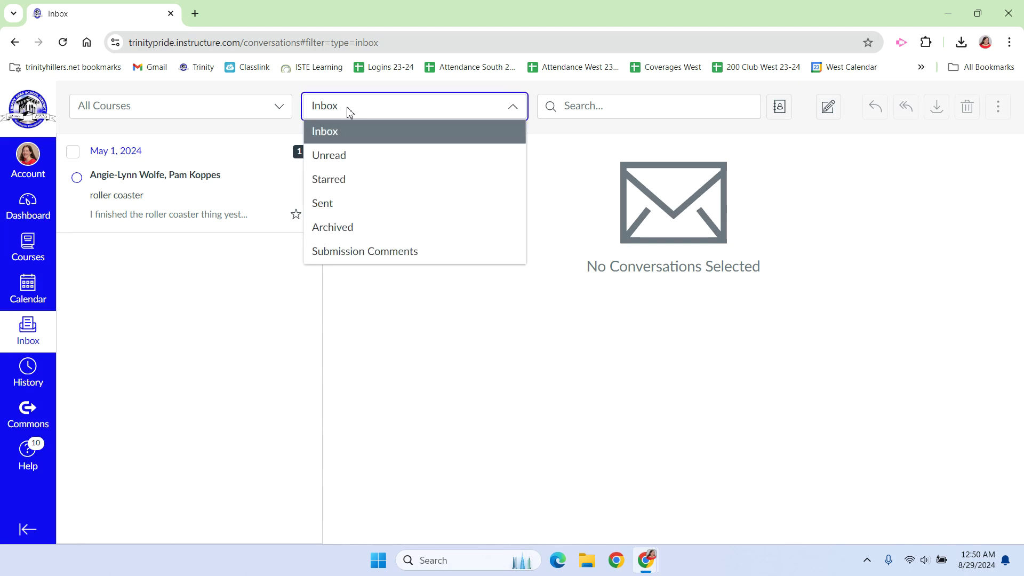
left_click(371, 254)
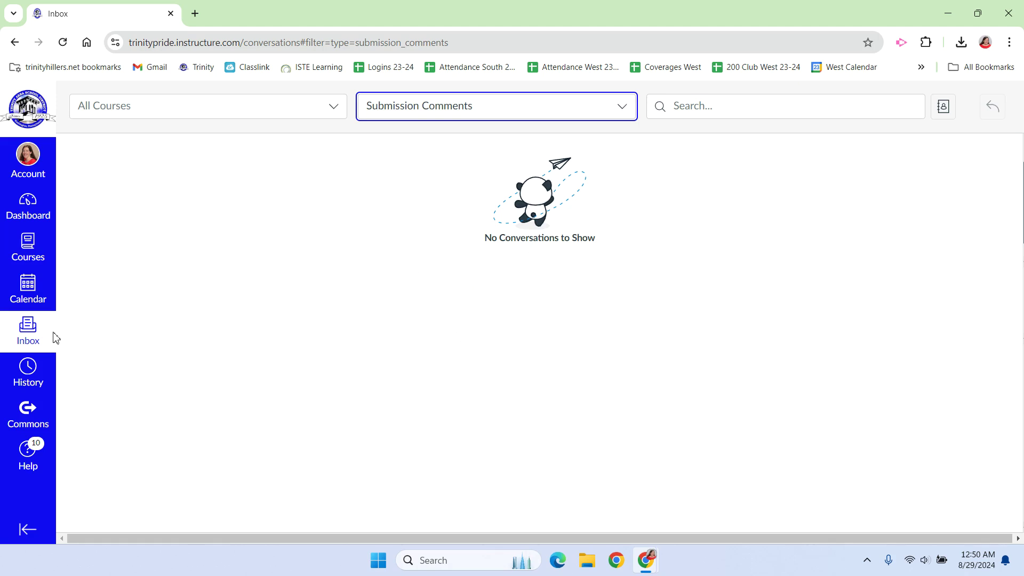
left_click(424, 106)
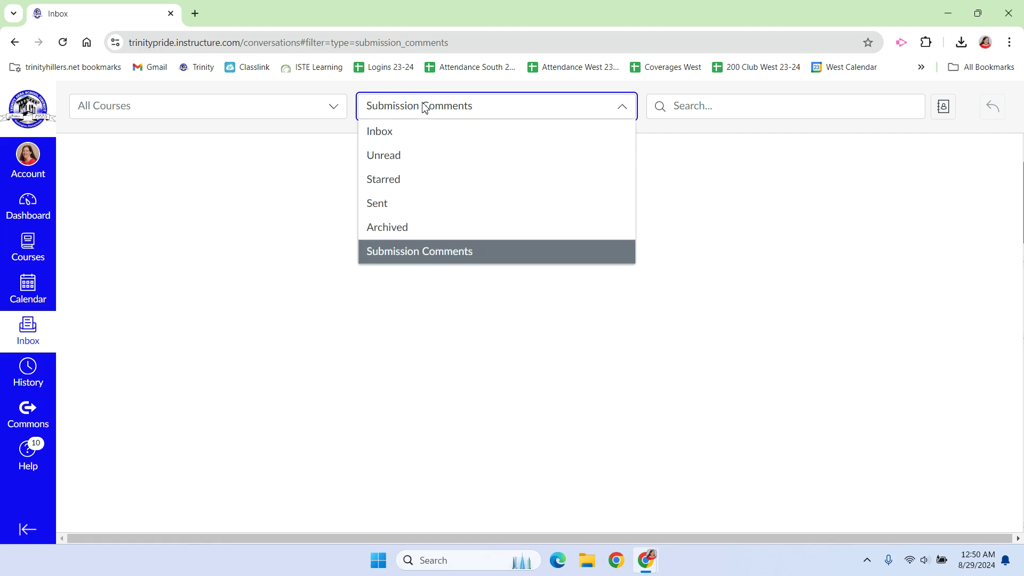
left_click(395, 136)
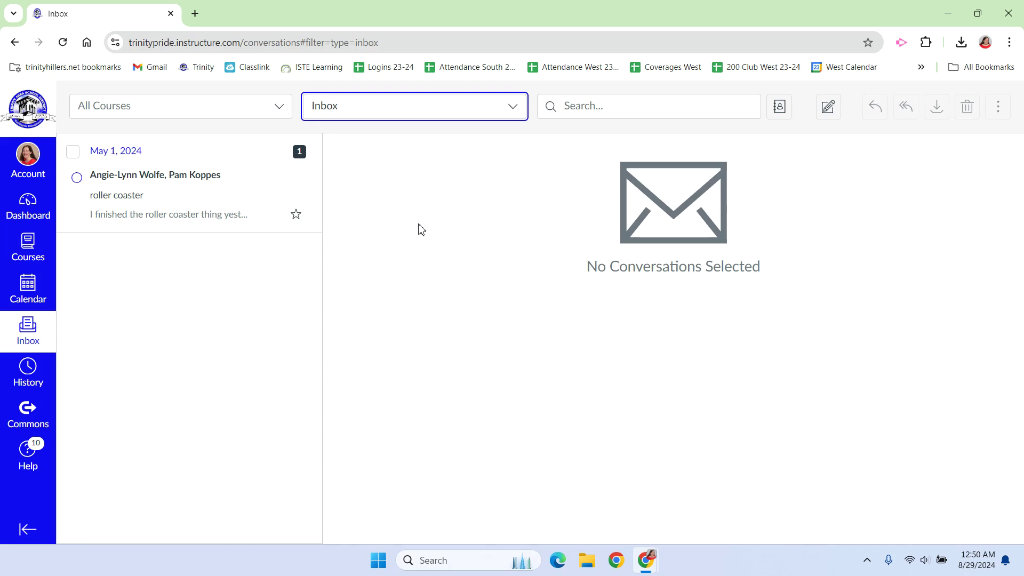
Return to the course modules, open If I Ran the Zoo (Feb 27 - Mar 17) and review its directions in Student View.
key("alt+Left")
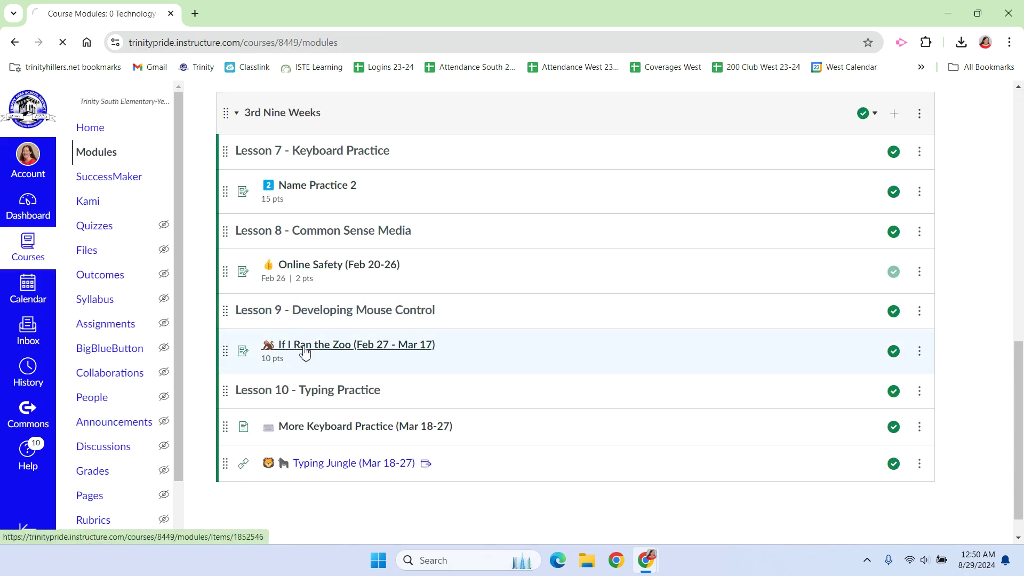
left_click(305, 346)
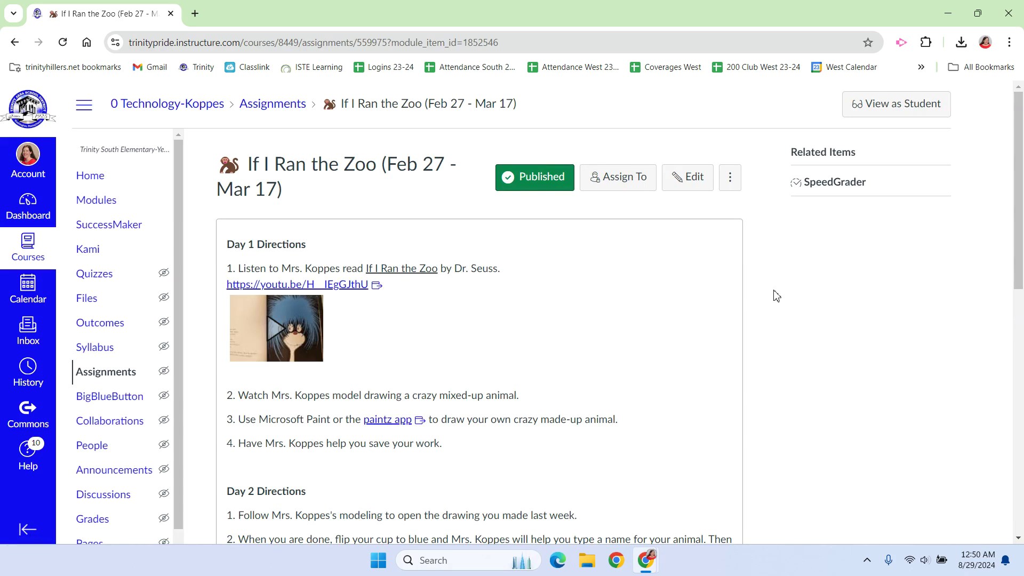
left_click(902, 104)
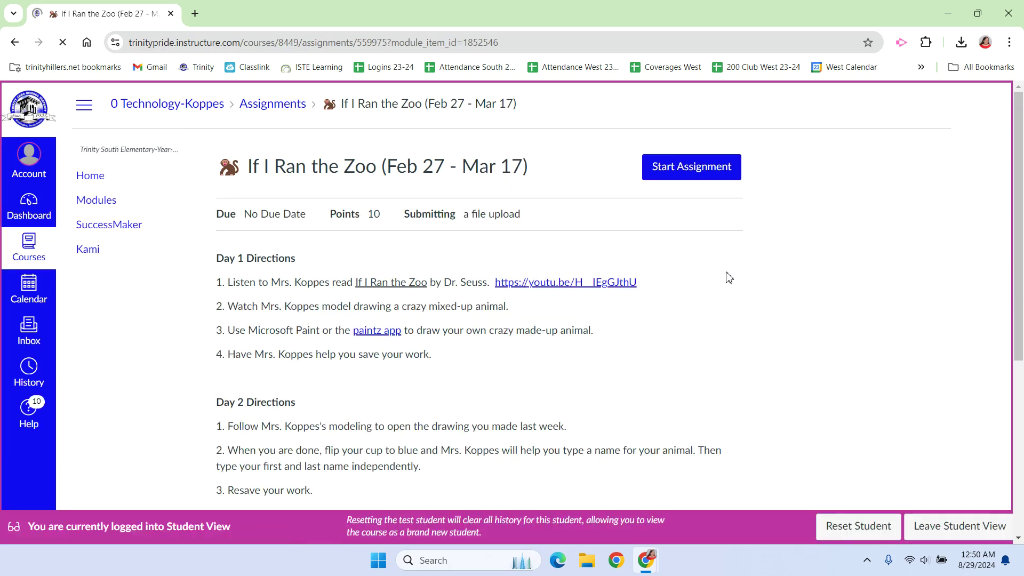
scroll(729, 277, "down", 8)
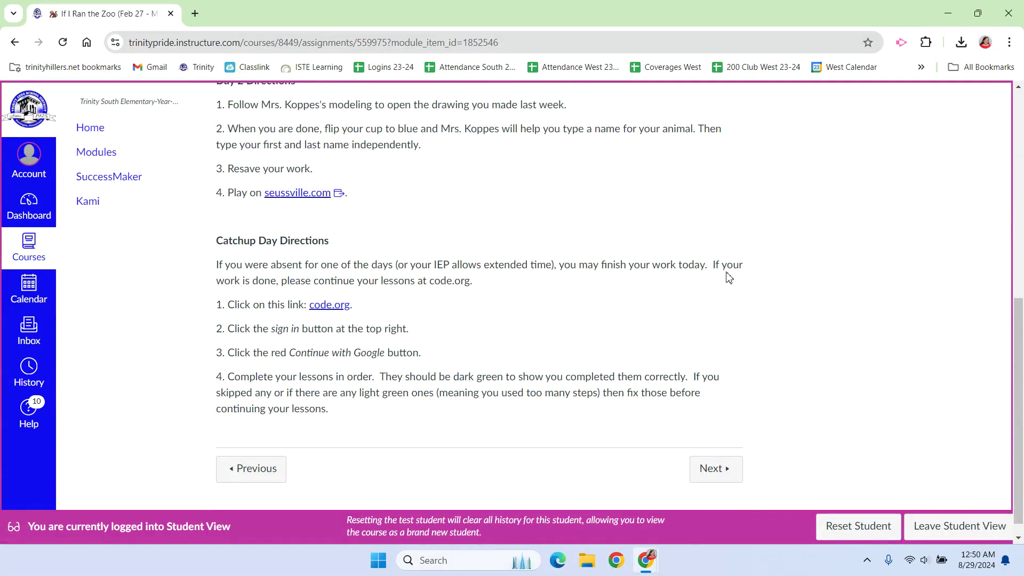
scroll(729, 277, "up", 5)
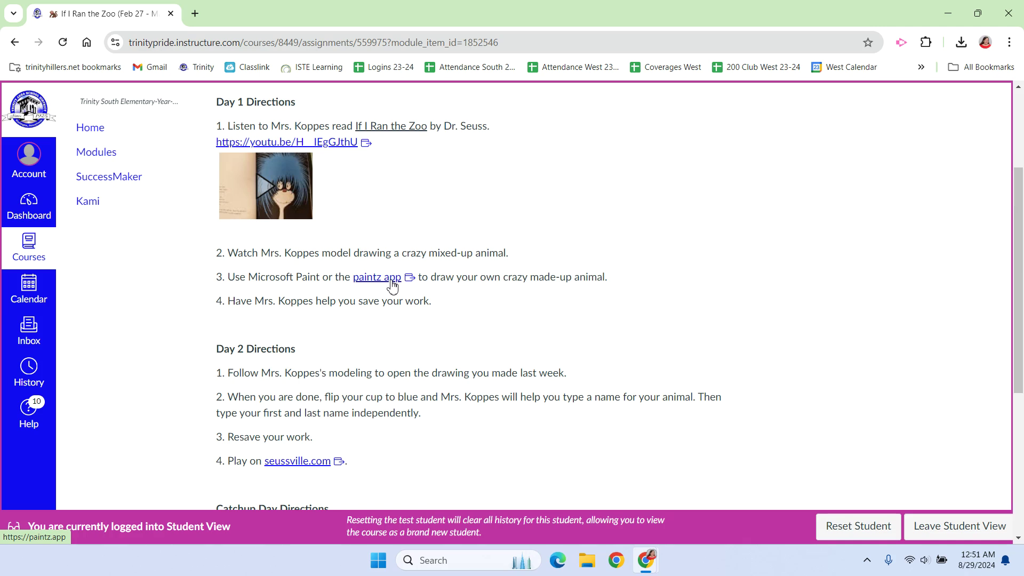
scroll(392, 286, "up", 2)
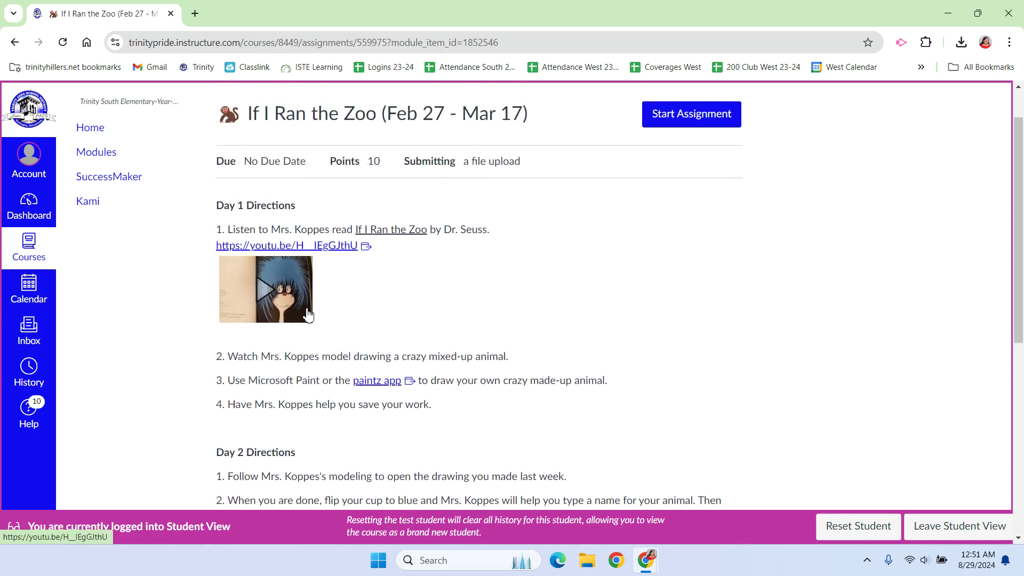
scroll(578, 309, "down", 1)
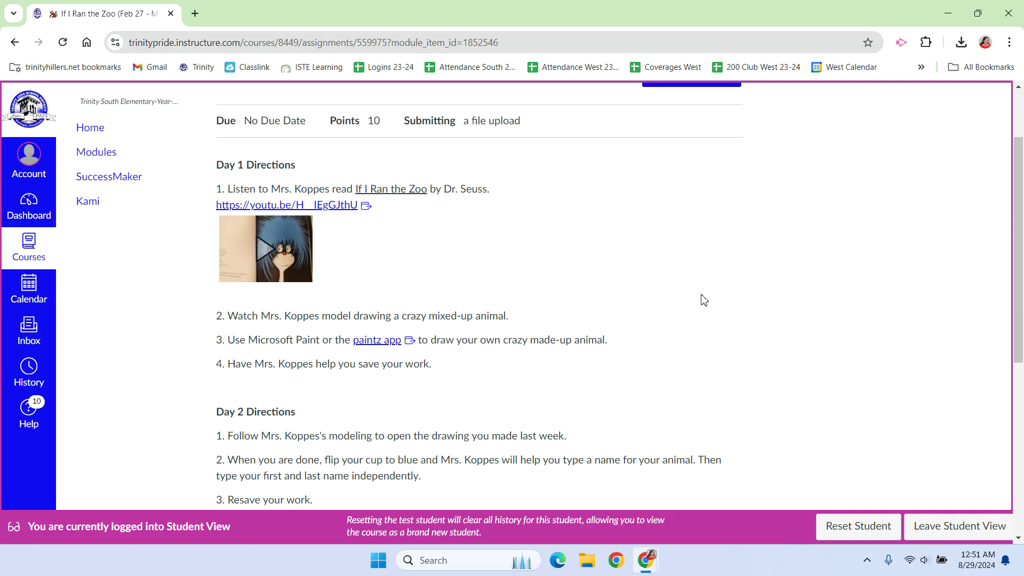
scroll(704, 299, "up", 2)
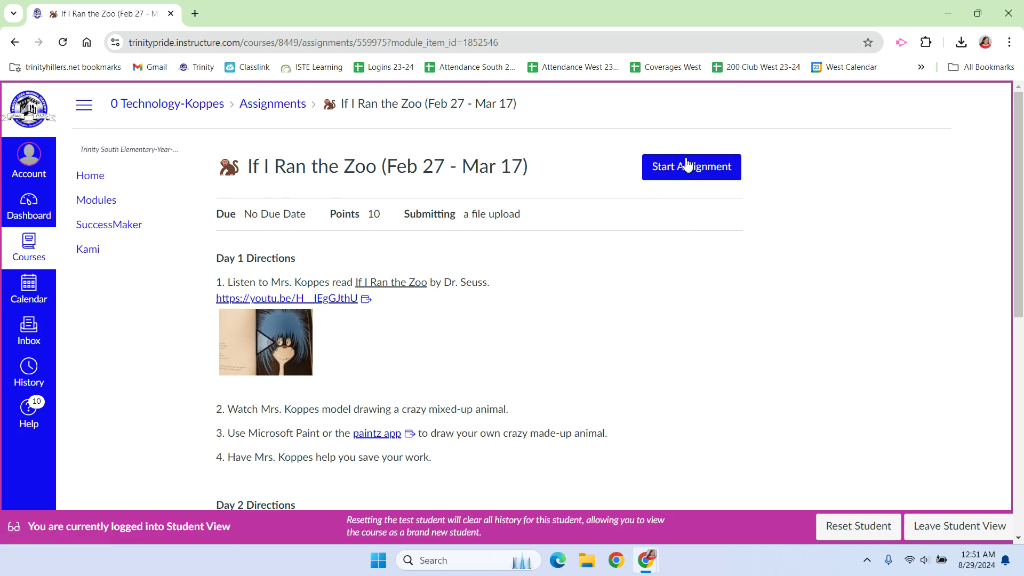
Examine the file upload option for the If I Ran the Zoo submission without choosing a file, and return to the modules.
left_click(669, 167)
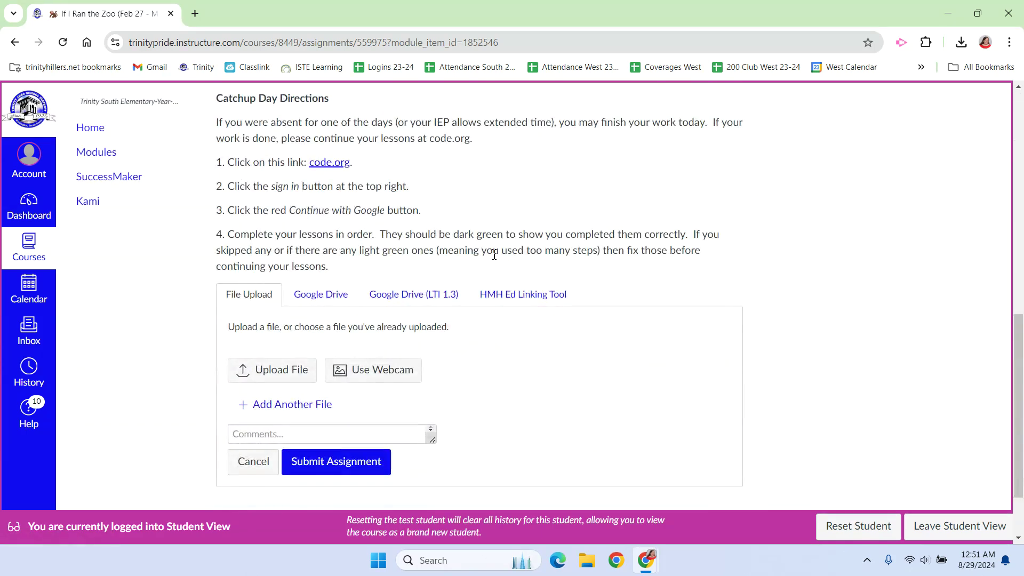
left_click(268, 373)
left_click(268, 375)
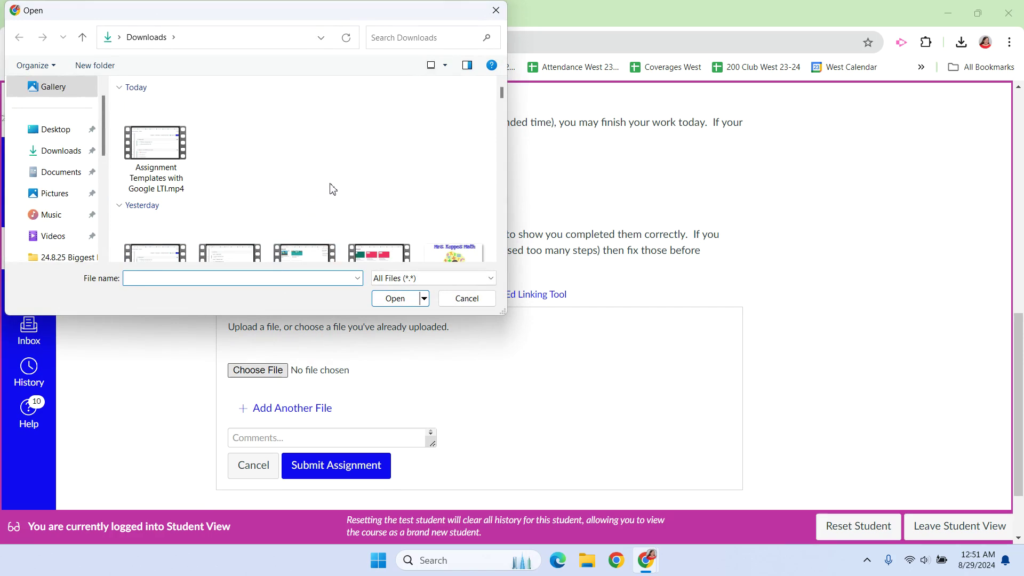
left_click(467, 298)
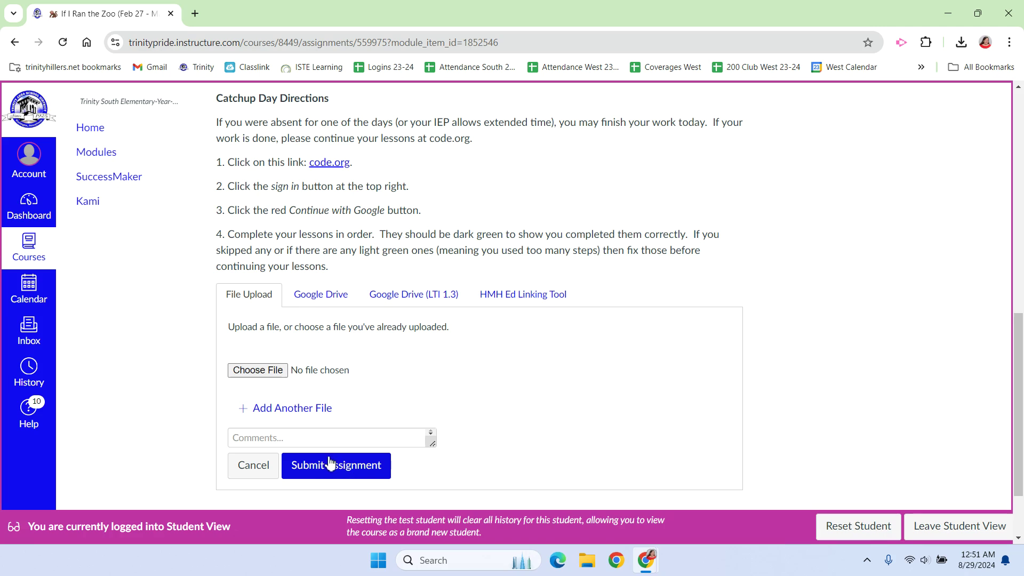
key("alt+Left")
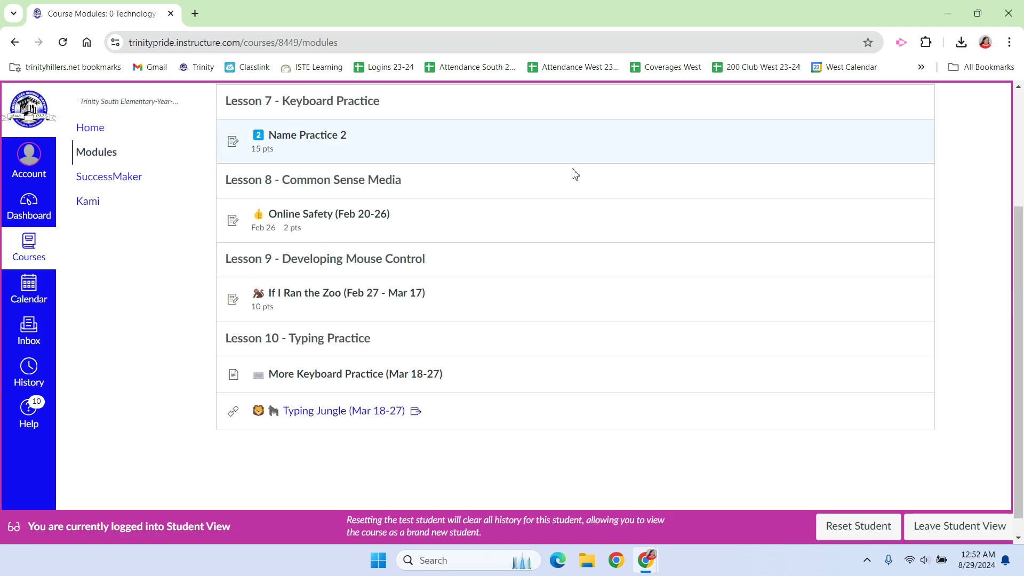
Open the Typing Jungle (Mar 18-27) module link in a new window, view the linked site, close it and return to the modules.
left_click(317, 412)
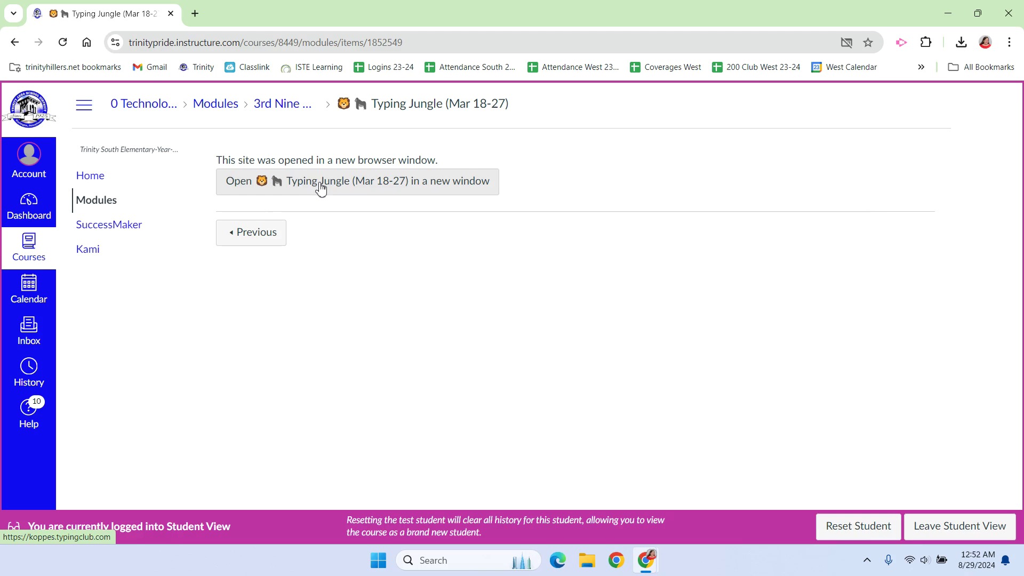
left_click(356, 185)
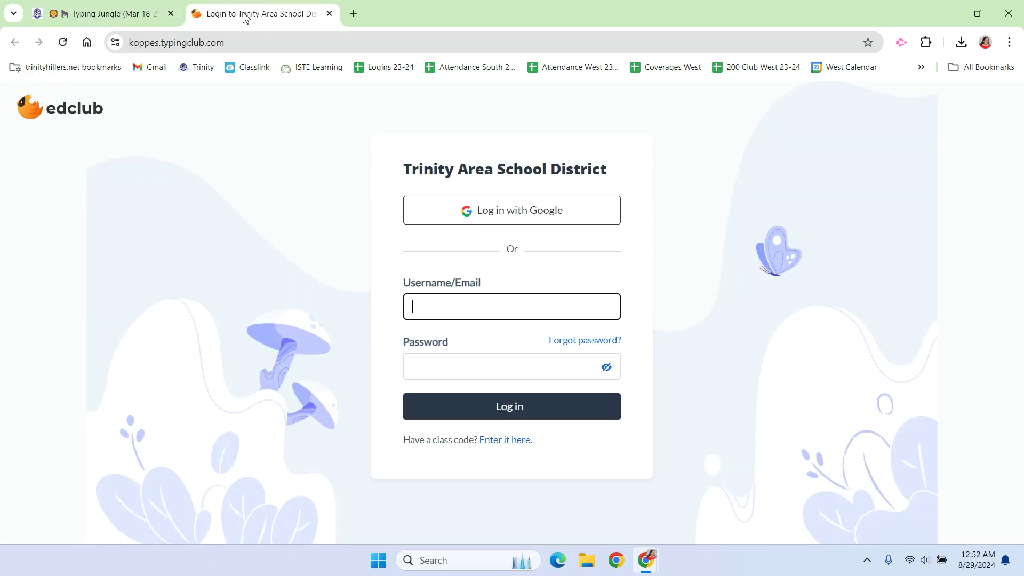
left_click(330, 13)
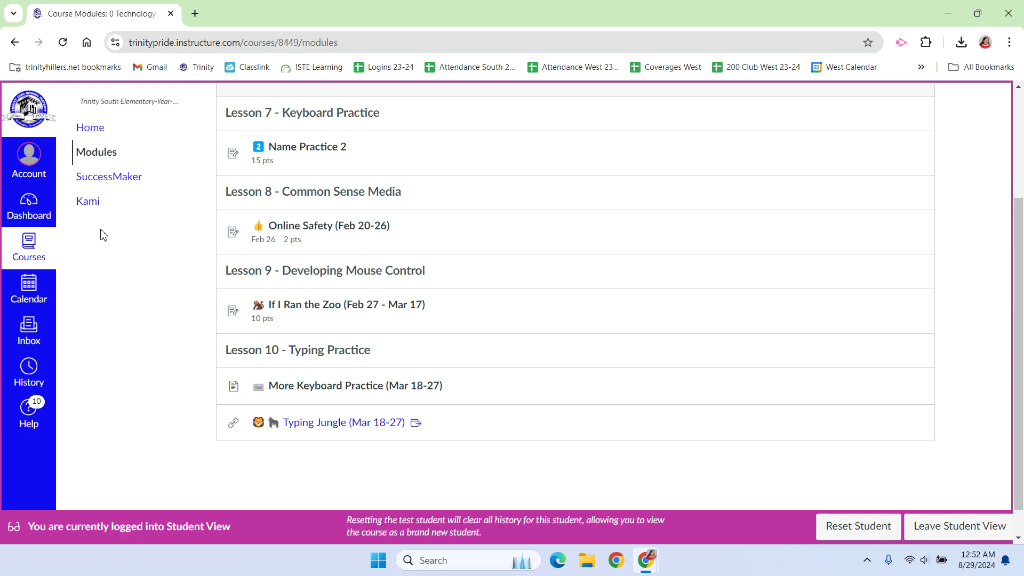
Leave Student View and open the Navigation section of the course settings.
left_click(953, 527)
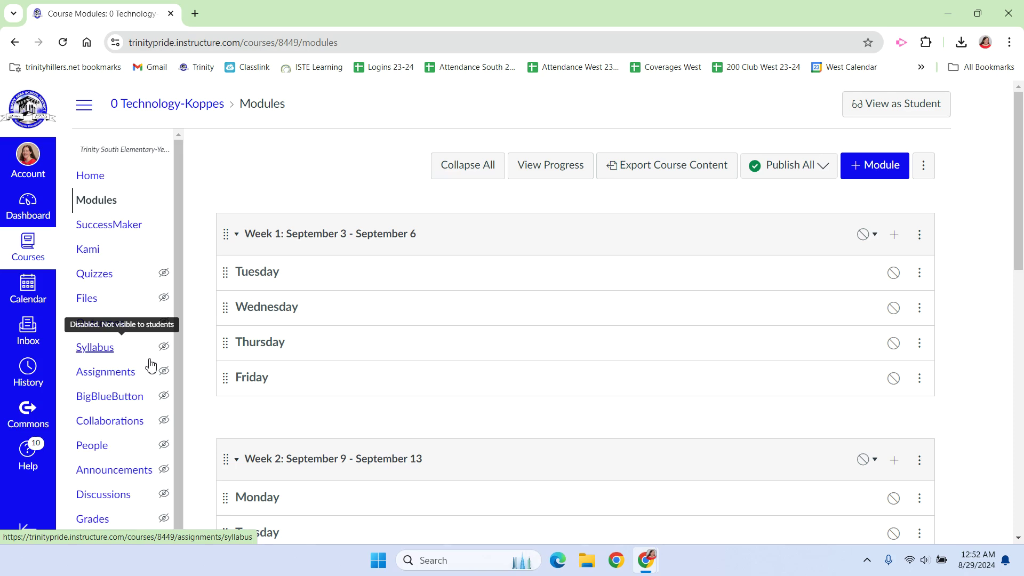
scroll(151, 366, "down", 2)
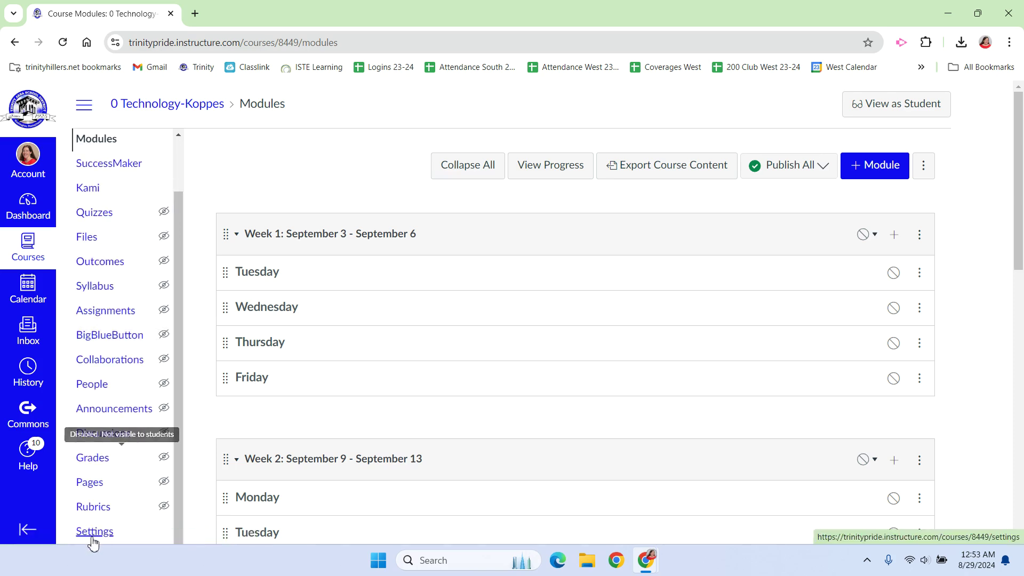
left_click(89, 533)
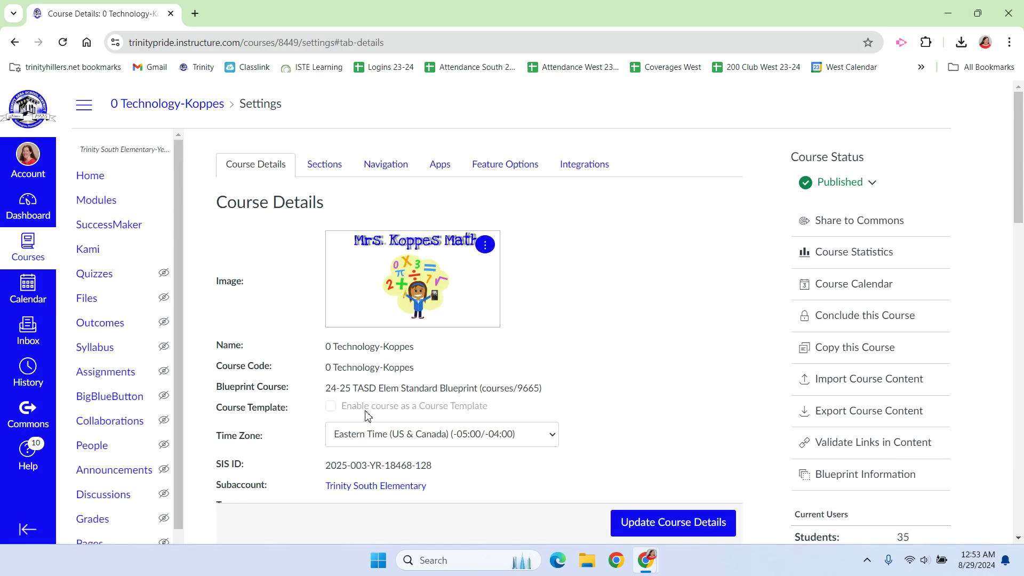
left_click(394, 166)
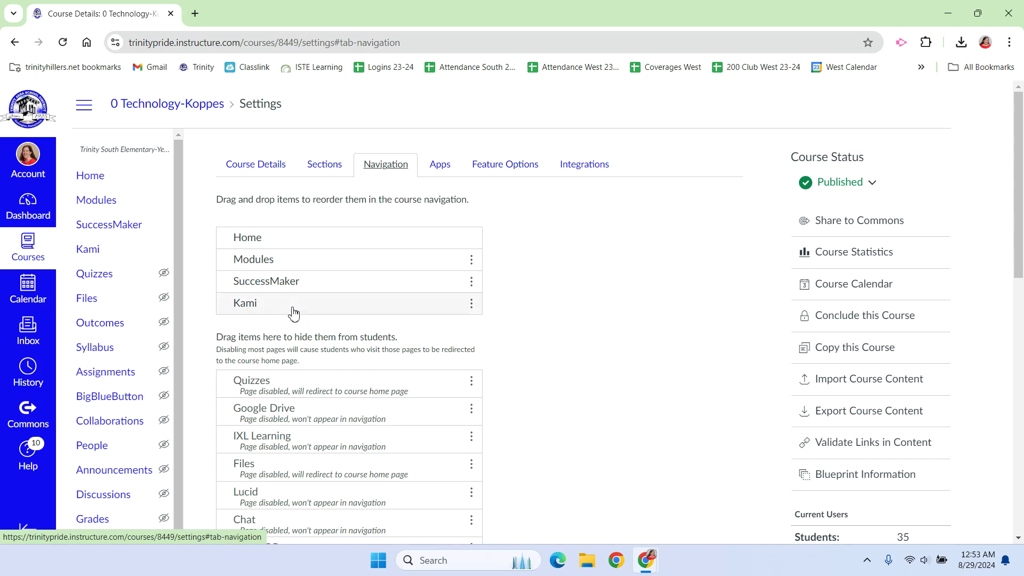
Move SuccessMaker to the course navigation items hidden from students and save the navigation settings.
left_click_drag(384, 283, 382, 363)
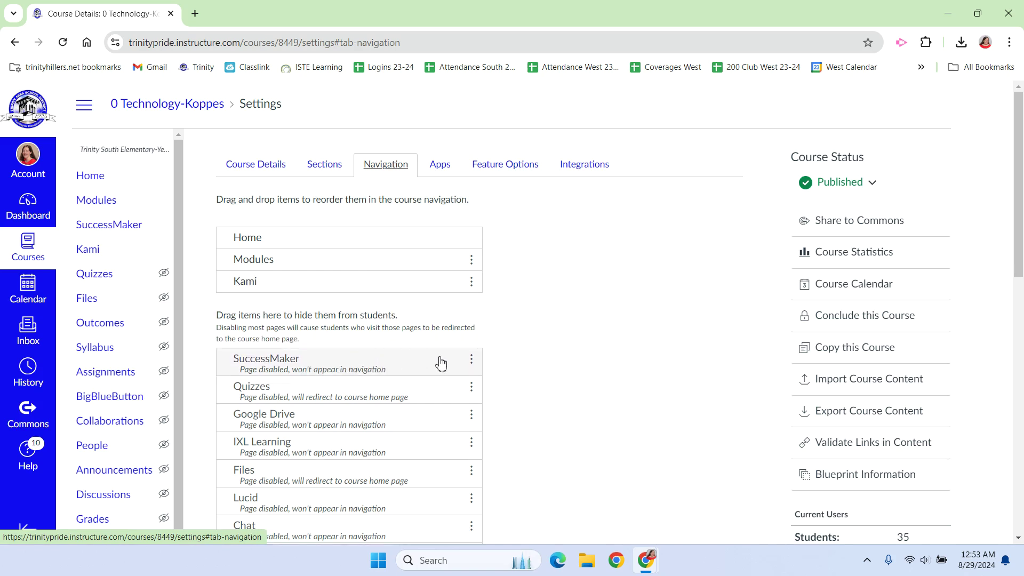
mouse_move(313, 289)
left_mouse_down()
mouse_move(313, 338)
mouse_move(314, 287)
left_mouse_up()
left_click_drag(304, 347, 306, 298)
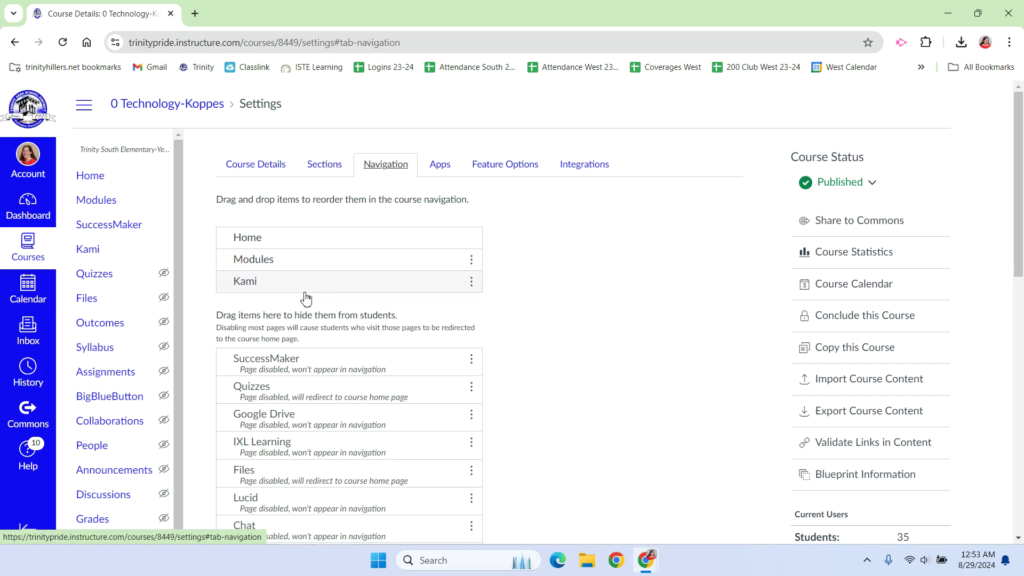
scroll(640, 309, "down", 10)
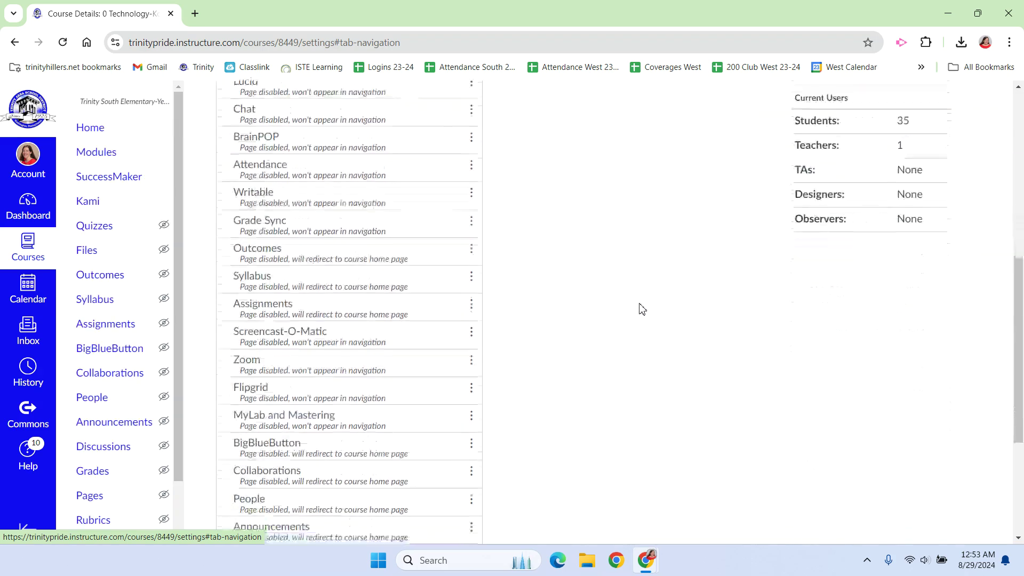
left_click(229, 483)
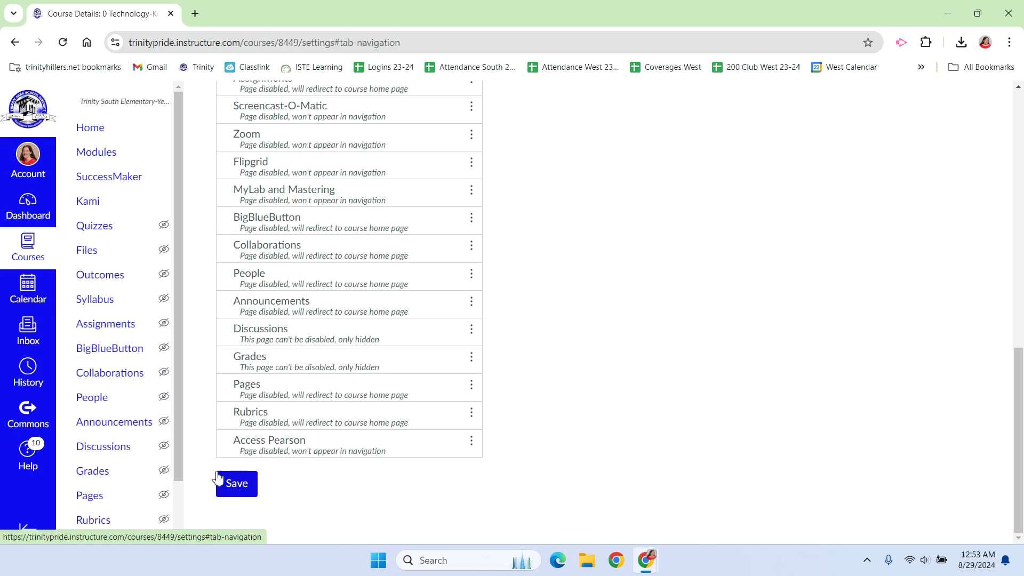